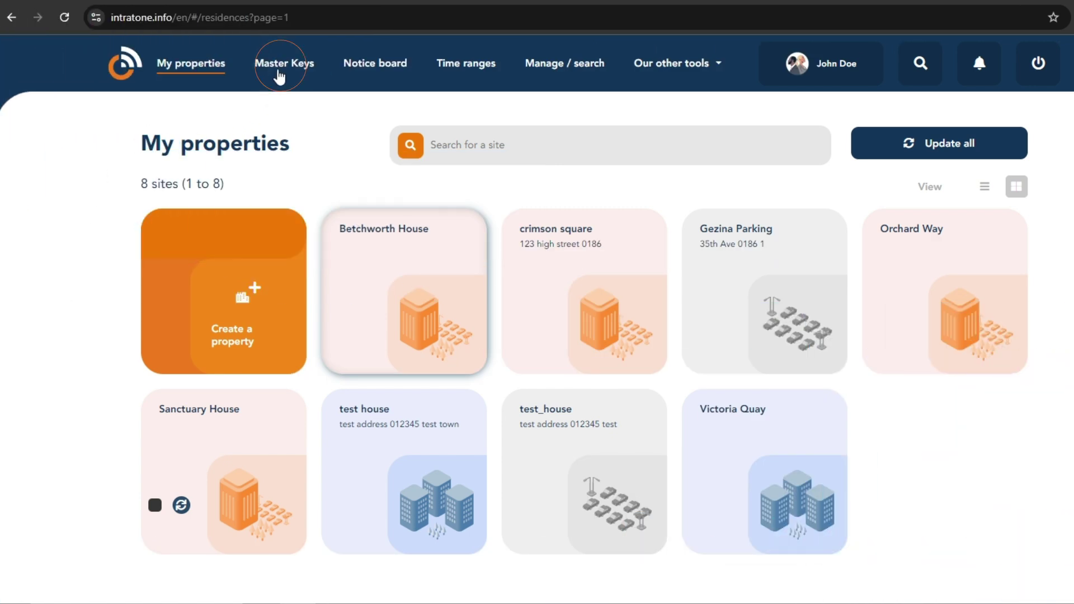
- Start a new fob or transmitter master key from the Master Keys section
{"action": "left_click", "coordinate": [284, 63]}
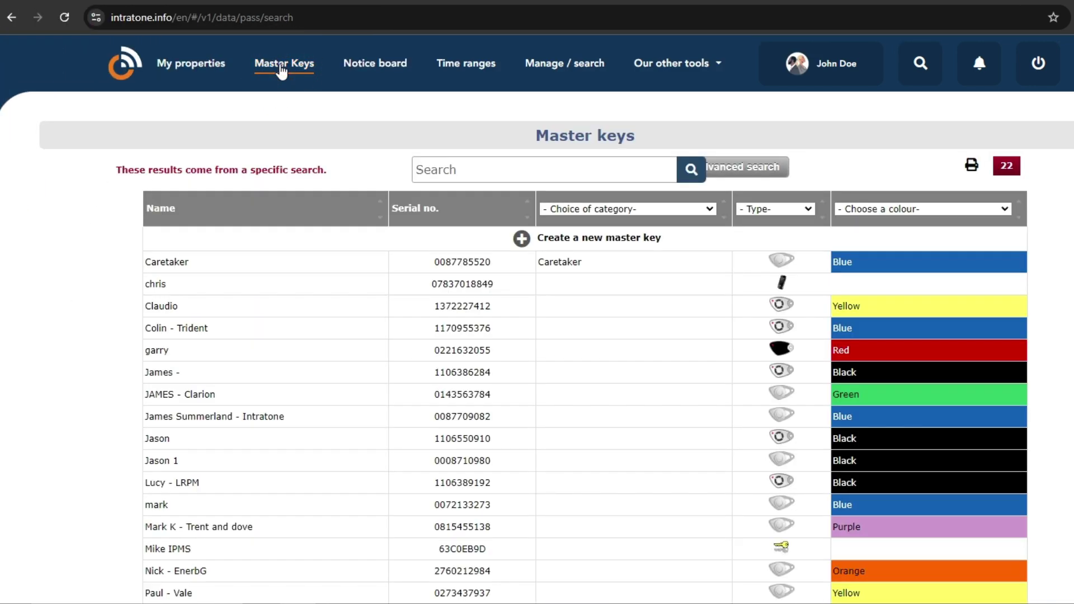
{"action": "left_click", "coordinate": [557, 238]}
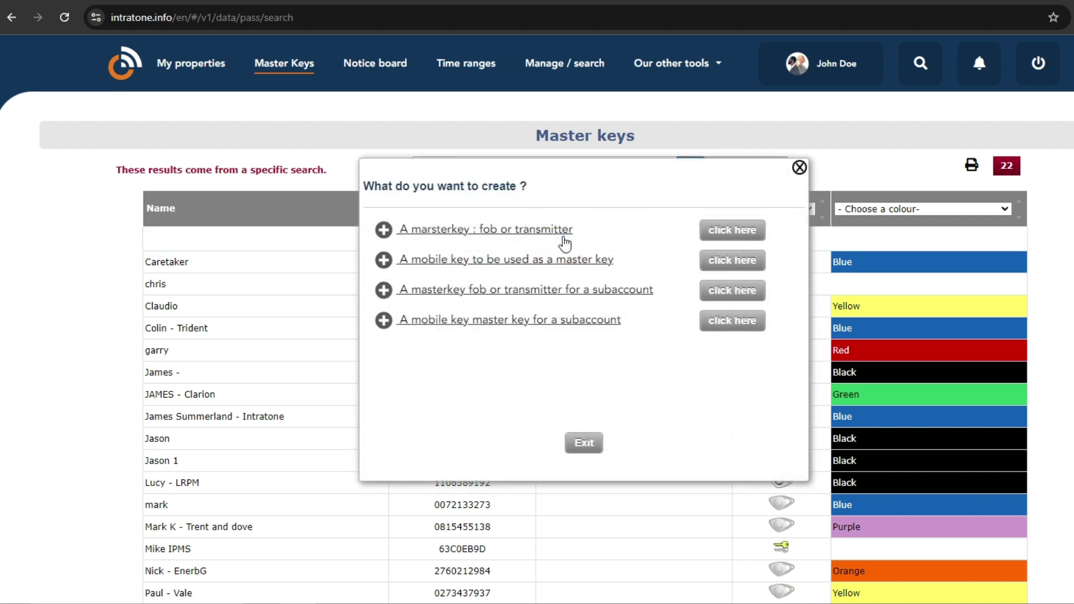
{"action": "left_click", "coordinate": [732, 230]}
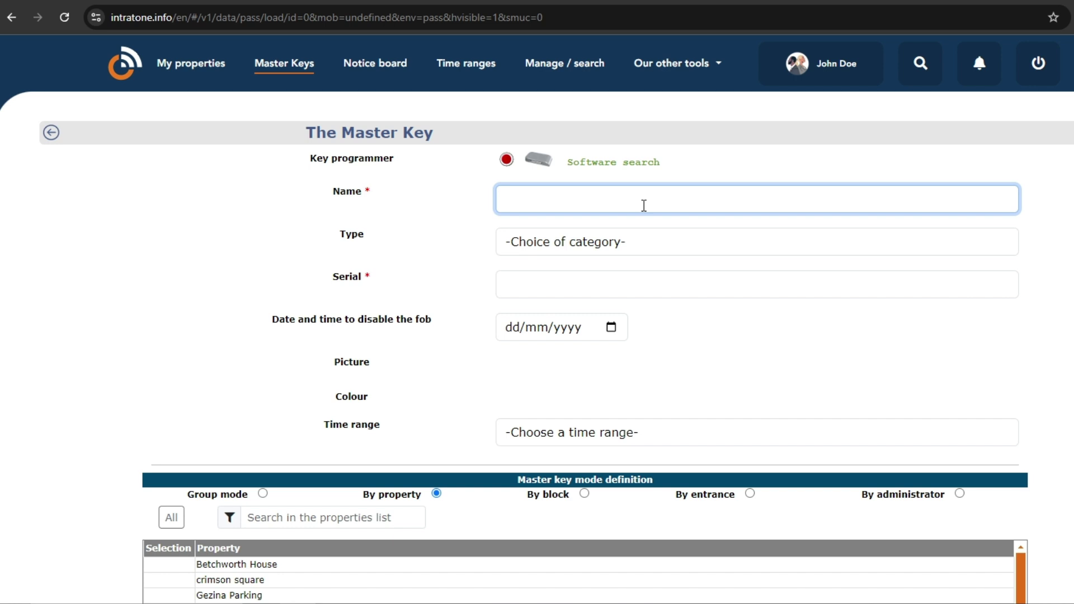
{"action": "type", "text": "test key"}
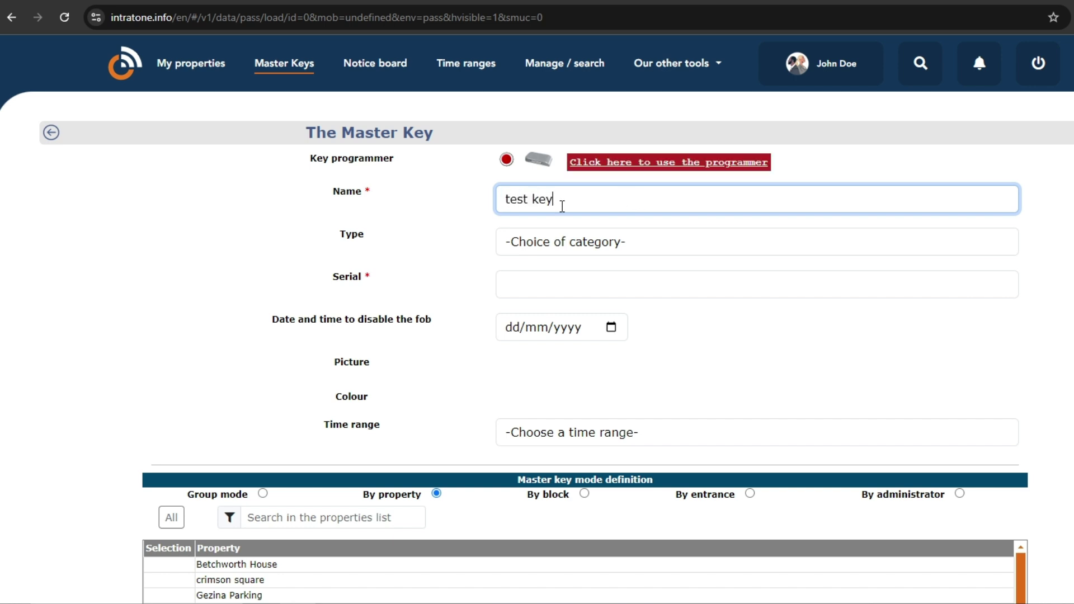
{"action": "left_click", "coordinate": [594, 284]}
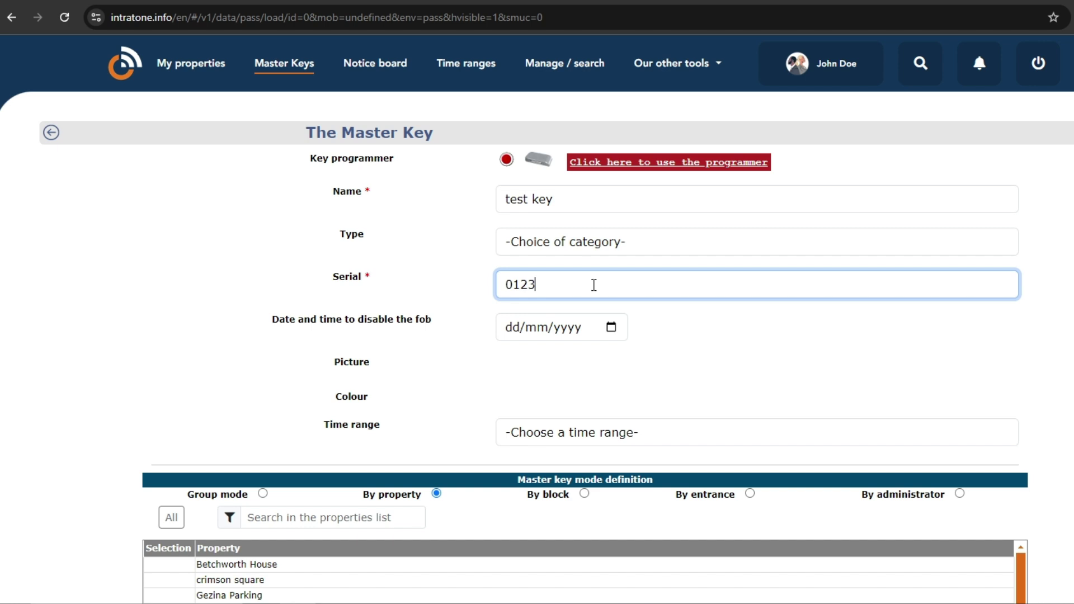
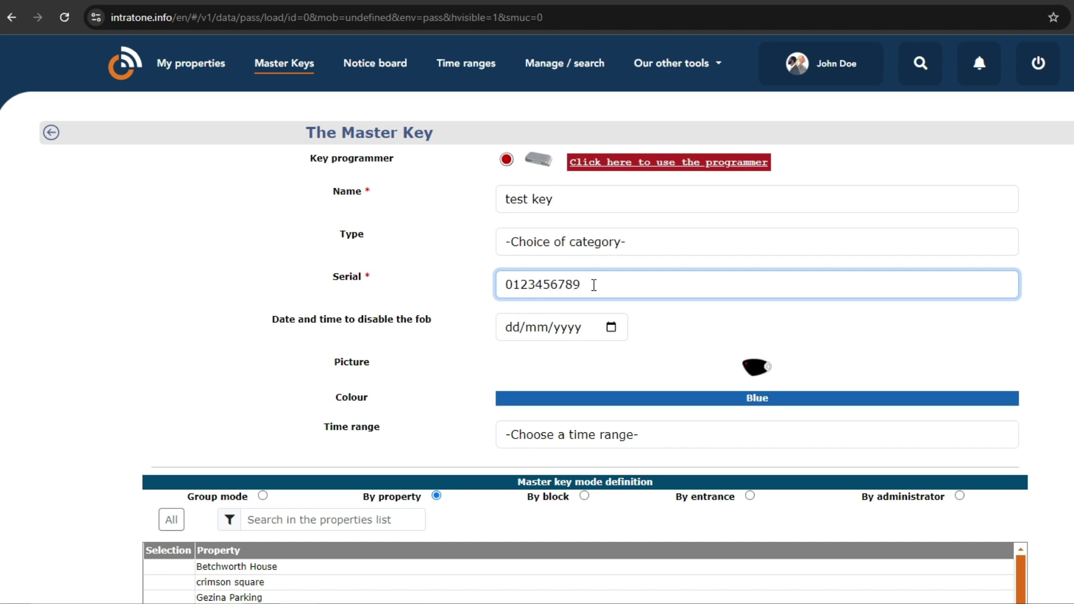
{"action": "left_click", "coordinate": [612, 327]}
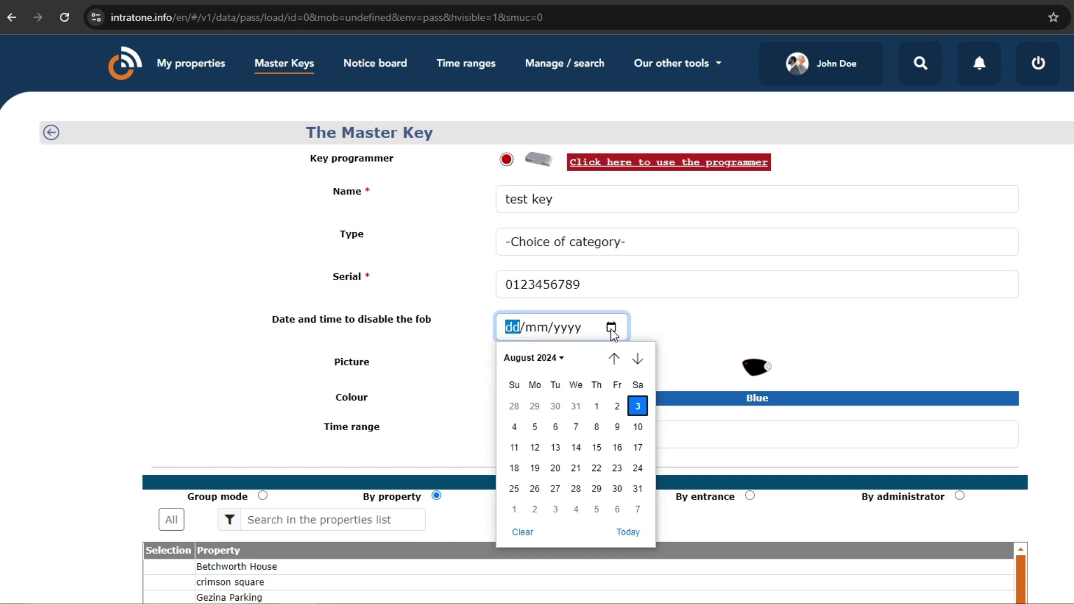
- Pick 23 August 2024 as the master key's disable date
{"action": "left_click", "coordinate": [617, 469]}
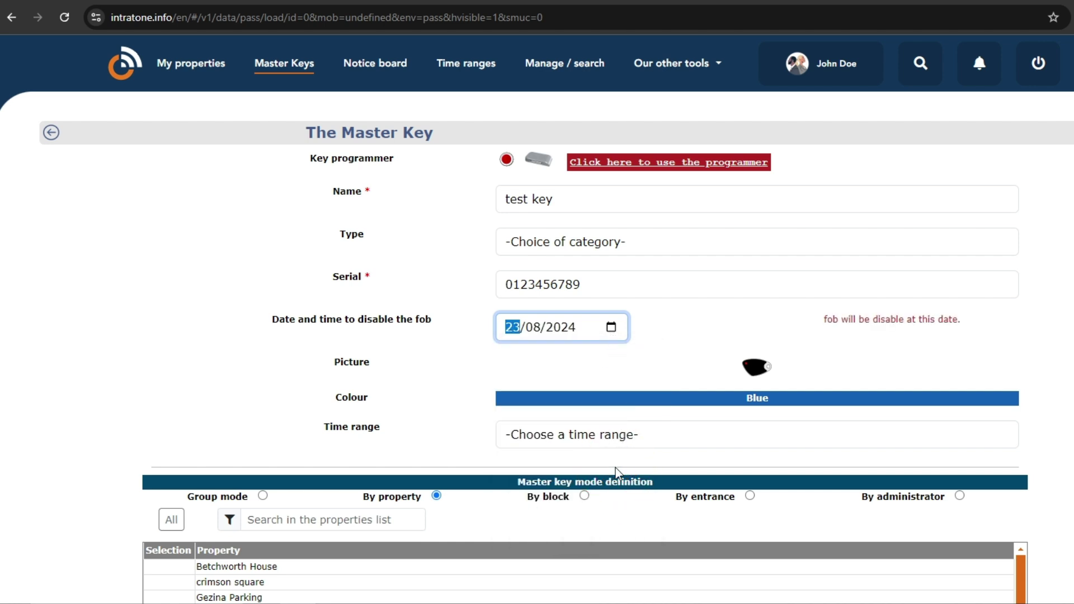
{"action": "scroll", "coordinate": [667, 319], "scroll_direction": "down", "scroll_amount": 1}
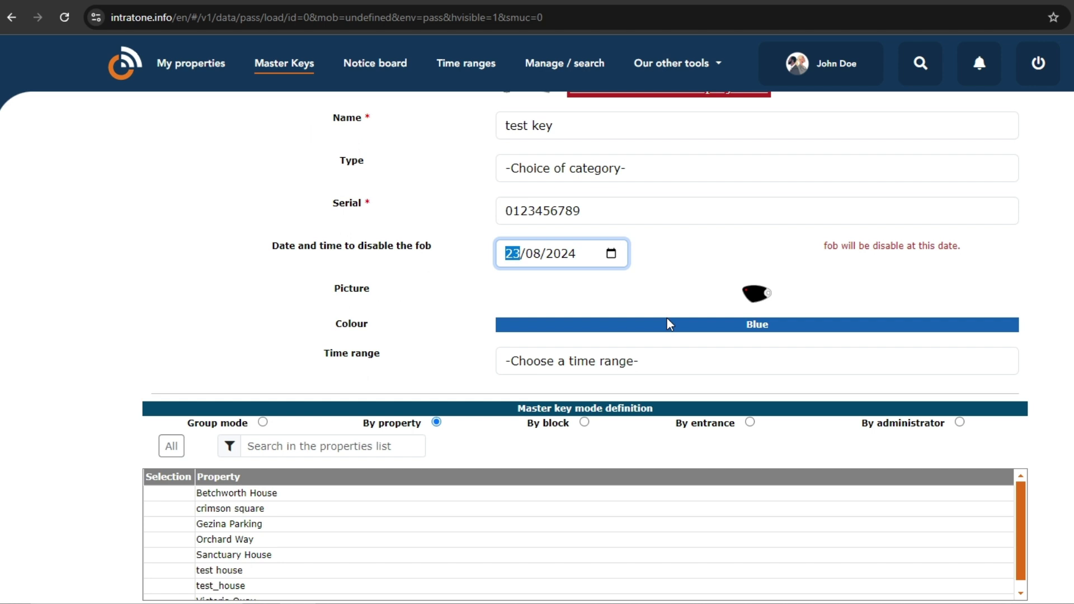
{"action": "scroll", "coordinate": [668, 367], "scroll_direction": "down", "scroll_amount": 1}
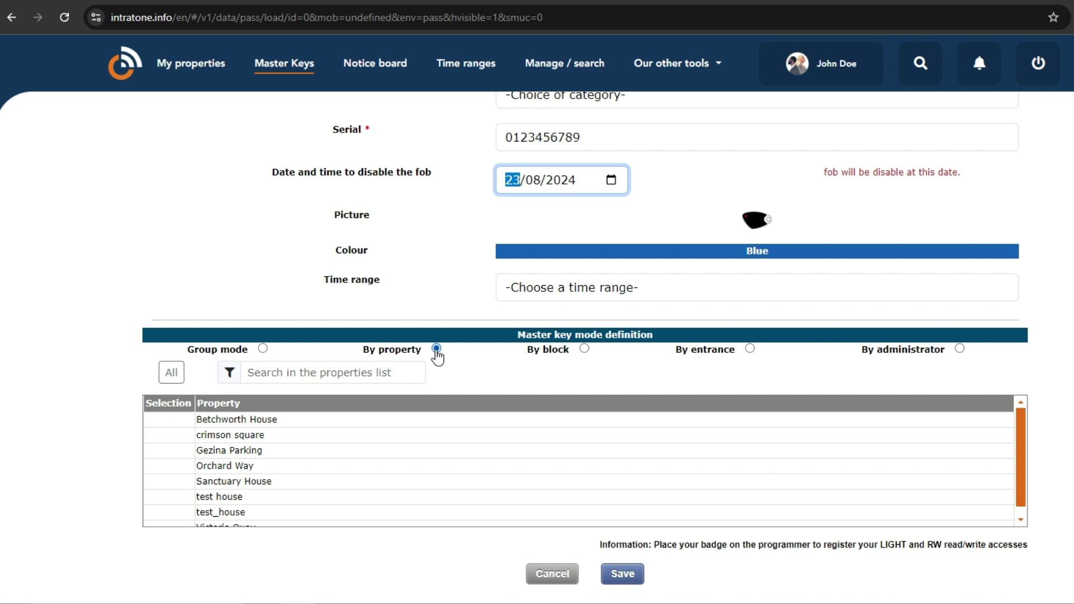
{"action": "left_click", "coordinate": [584, 349]}
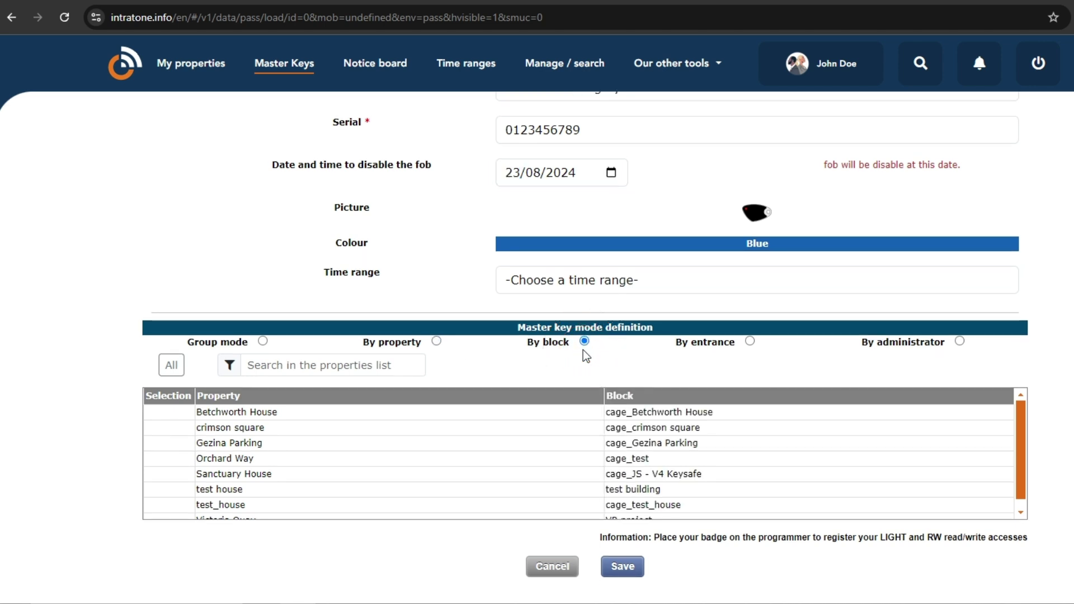
{"action": "left_click", "coordinate": [750, 342]}
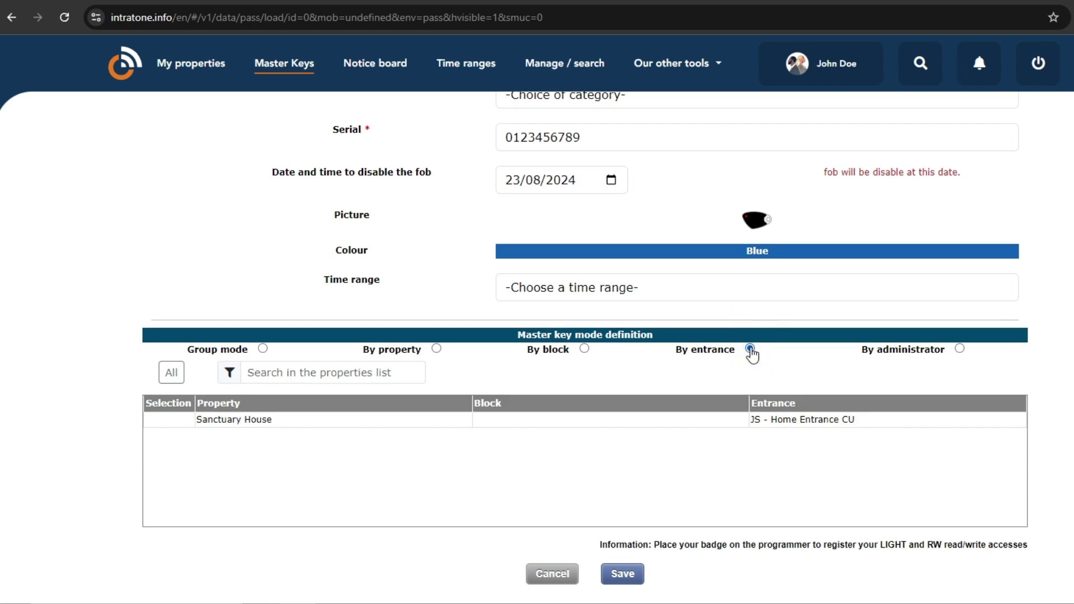
{"action": "left_click", "coordinate": [960, 350]}
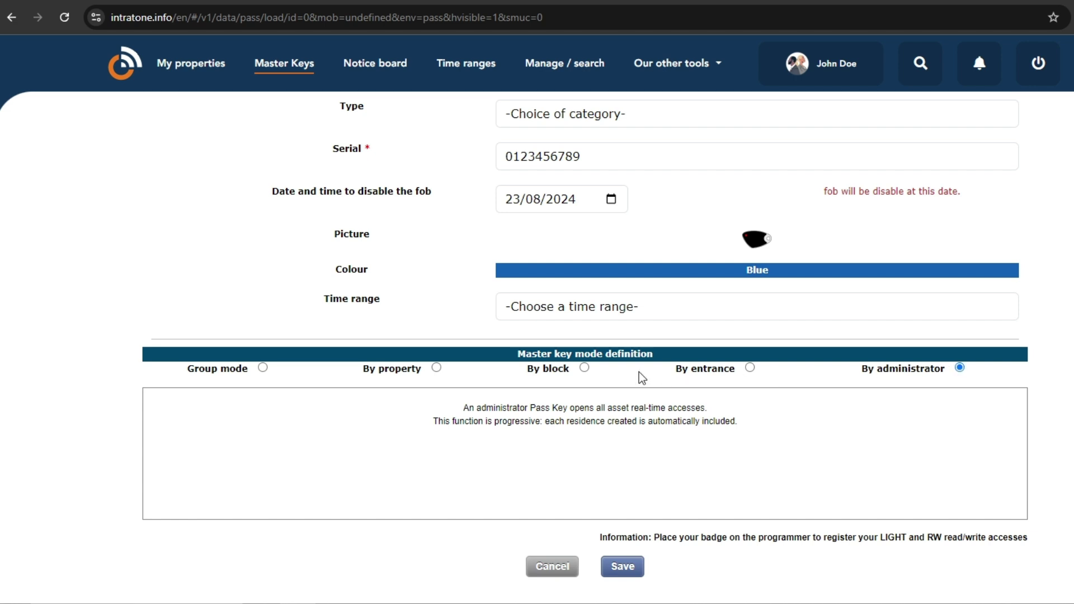
{"action": "left_click", "coordinate": [436, 368]}
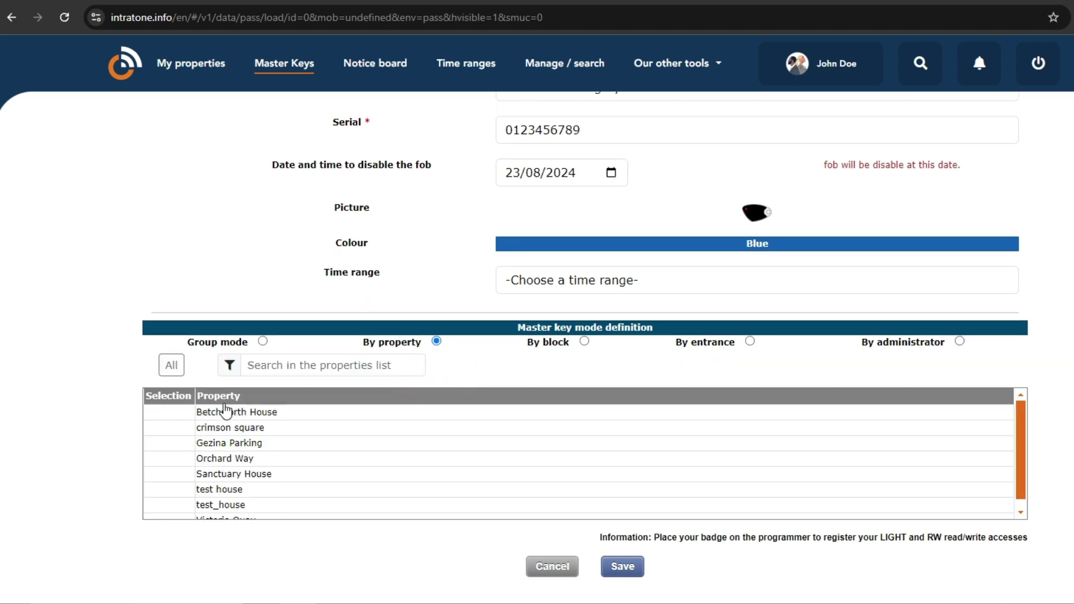
- Select the Betchworth House row in the properties list
{"action": "left_click", "coordinate": [170, 413]}
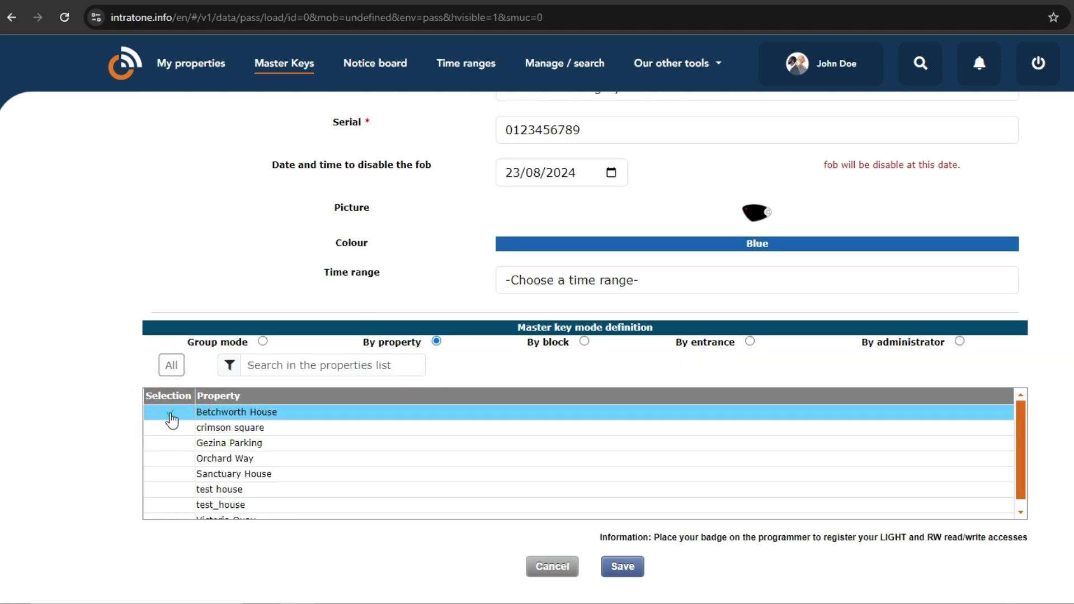